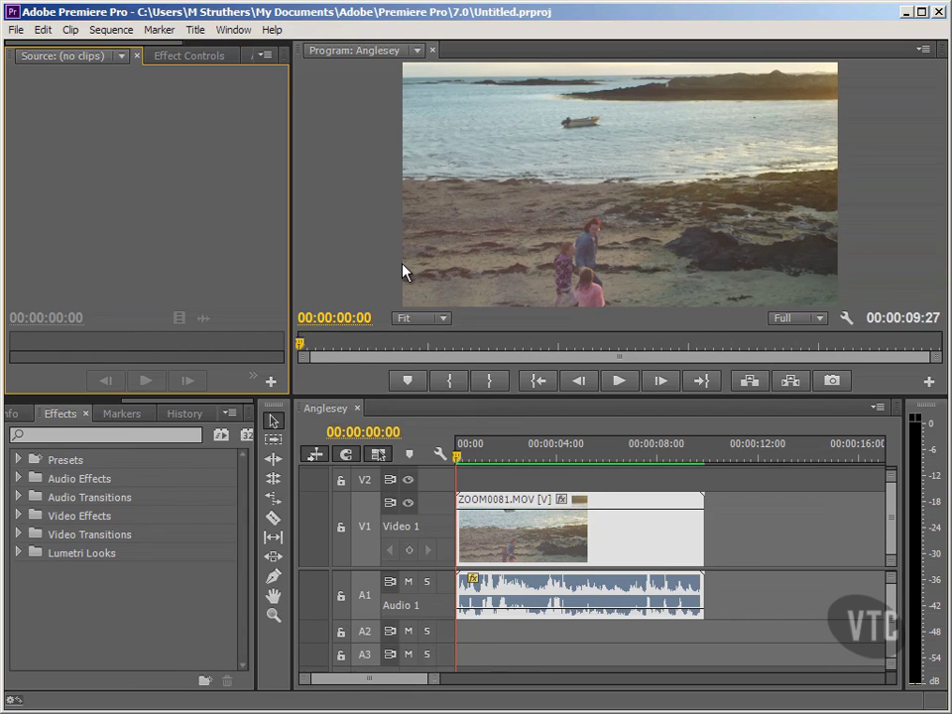
Expand Video Effects and its Video folder, then select the Timecode effect.
left_click(75, 605)
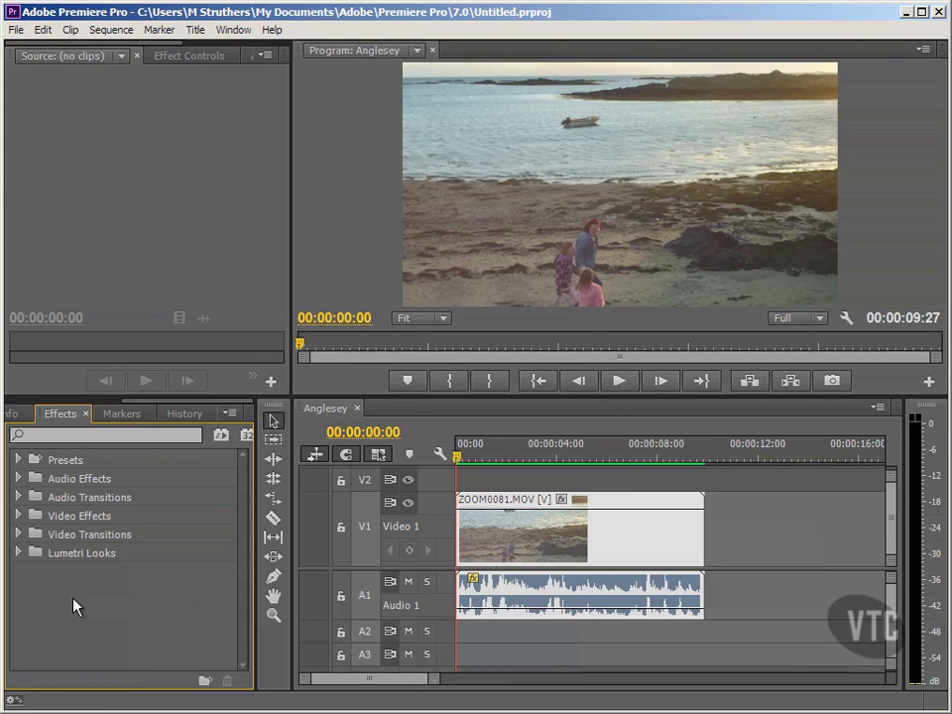
left_click(17, 517)
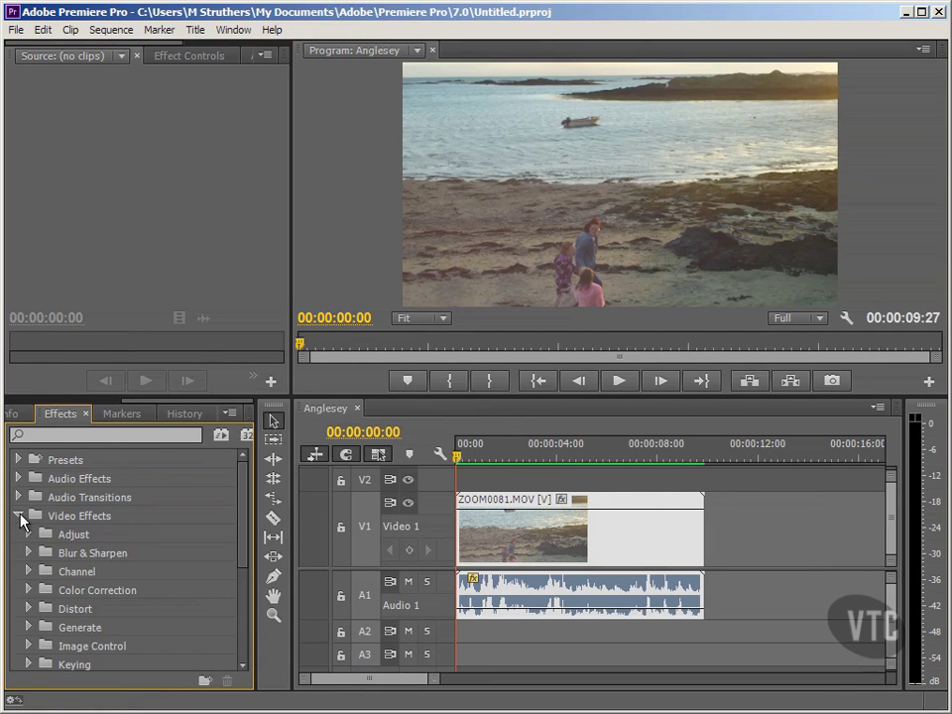
left_click_drag(240, 493, 236, 519)
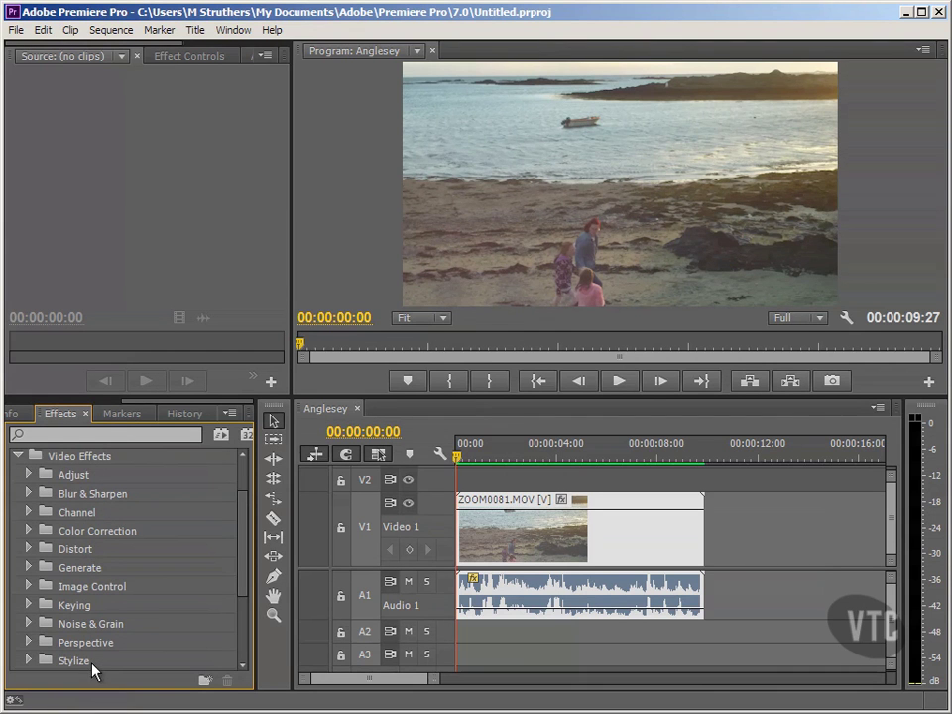
left_click_drag(244, 570, 84, 651)
left_click(28, 634)
left_click_drag(244, 601, 244, 623)
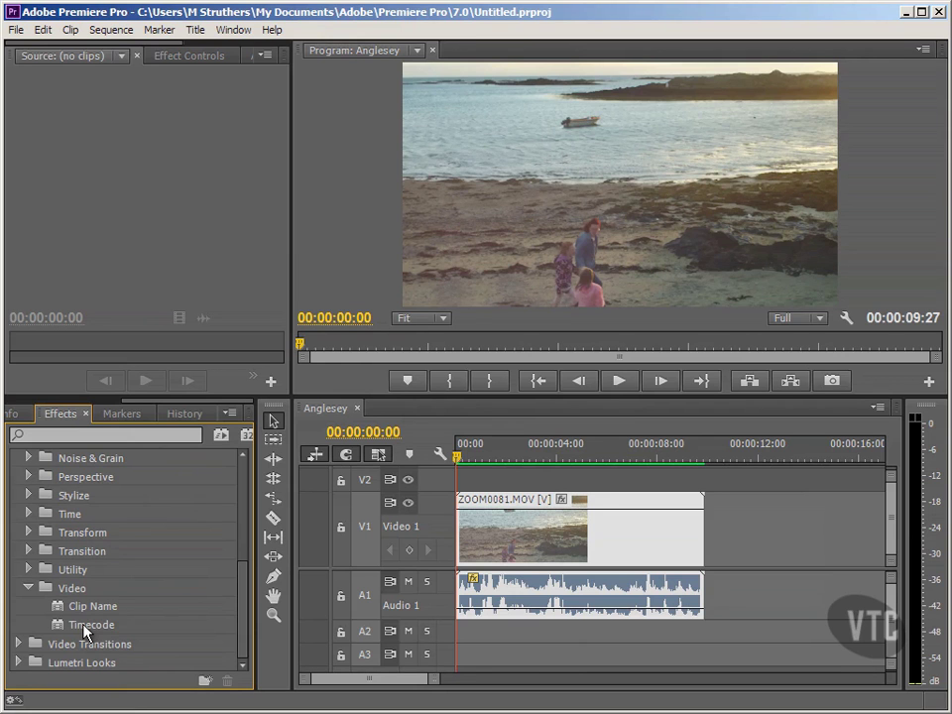
left_click(84, 629)
Apply Timecode to the ZOOM0081.MOV clip on V1, then undo it.
left_click_drag(65, 629, 503, 553)
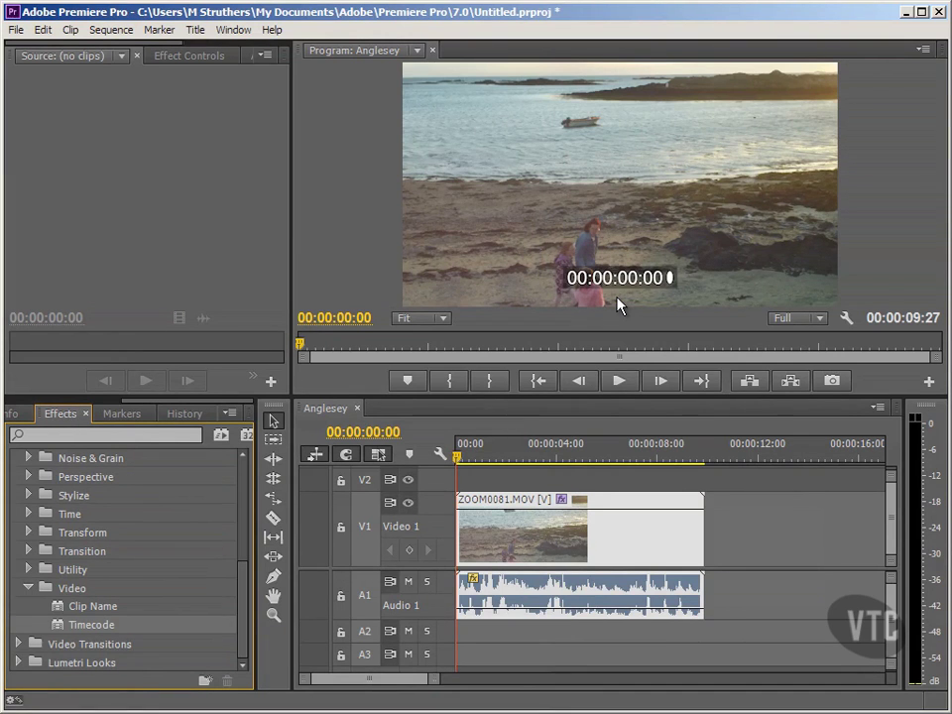
left_click(39, 29)
left_click(37, 47)
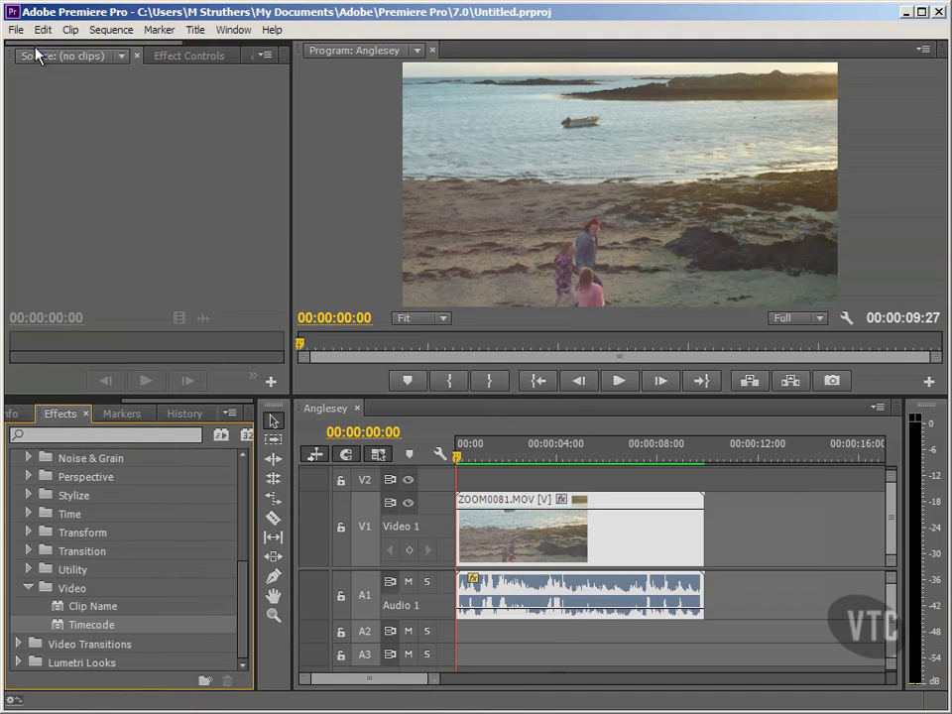
Apply Clip Name to the beach clip, undo it, and collapse the Video folder.
left_click(89, 606)
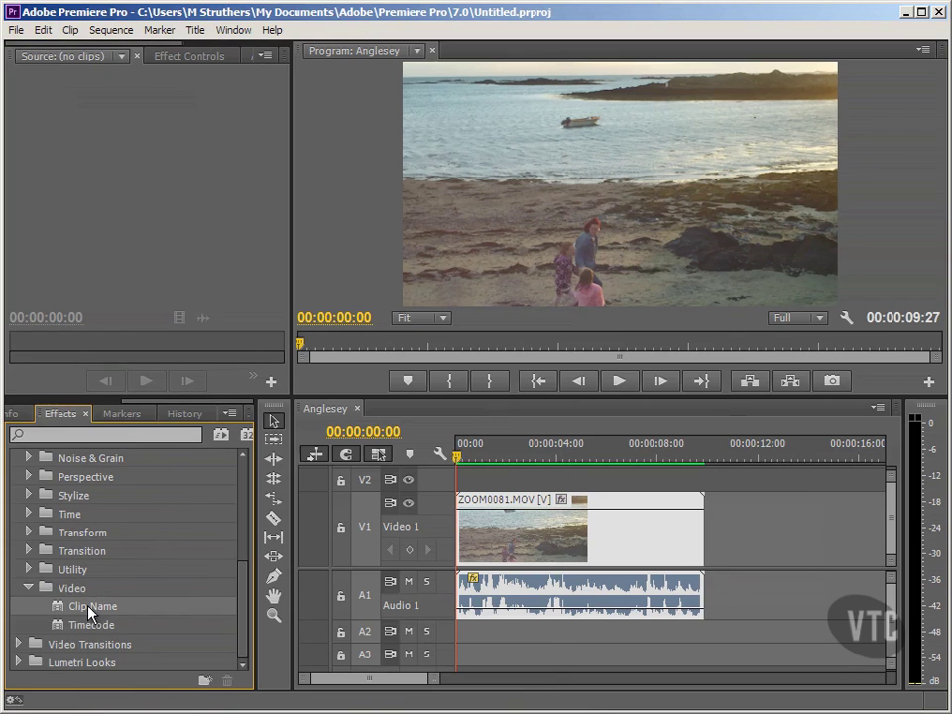
left_click_drag(89, 610, 537, 553)
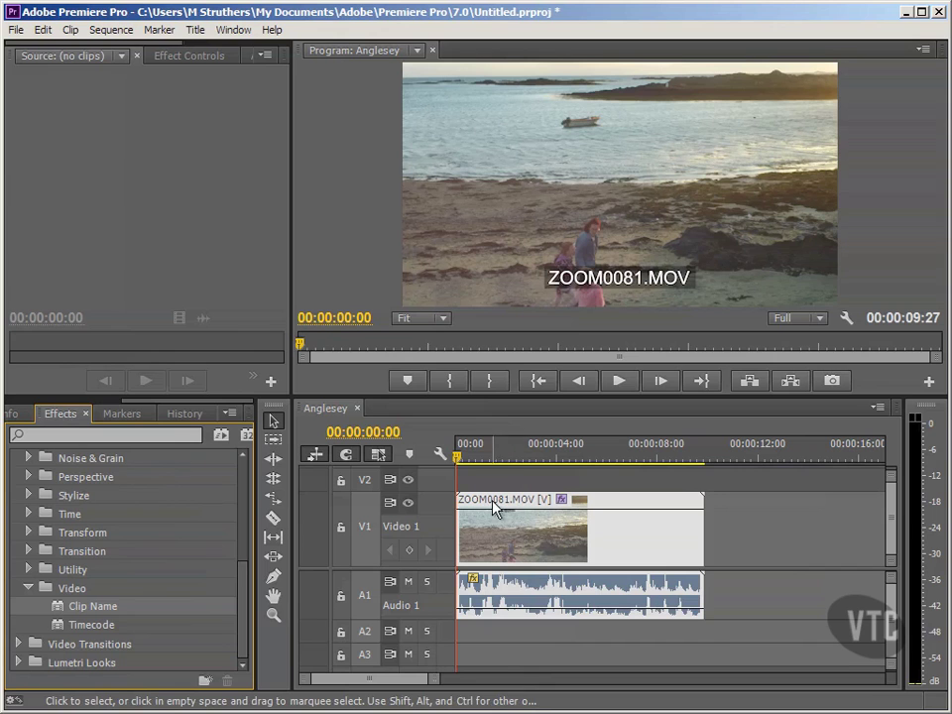
left_click(43, 30)
left_click(38, 47)
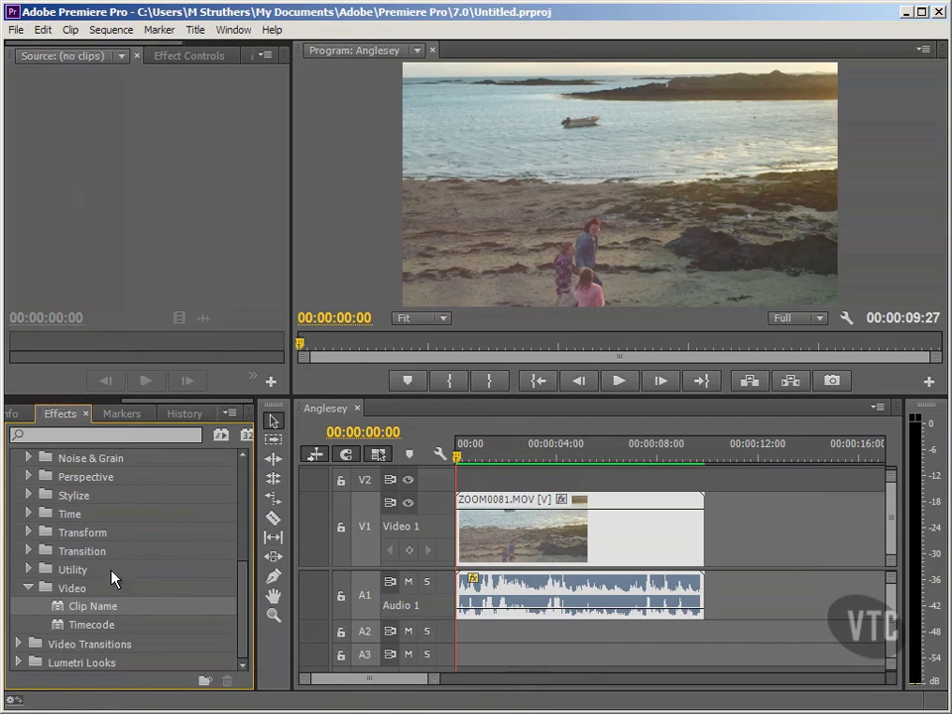
left_click(29, 590)
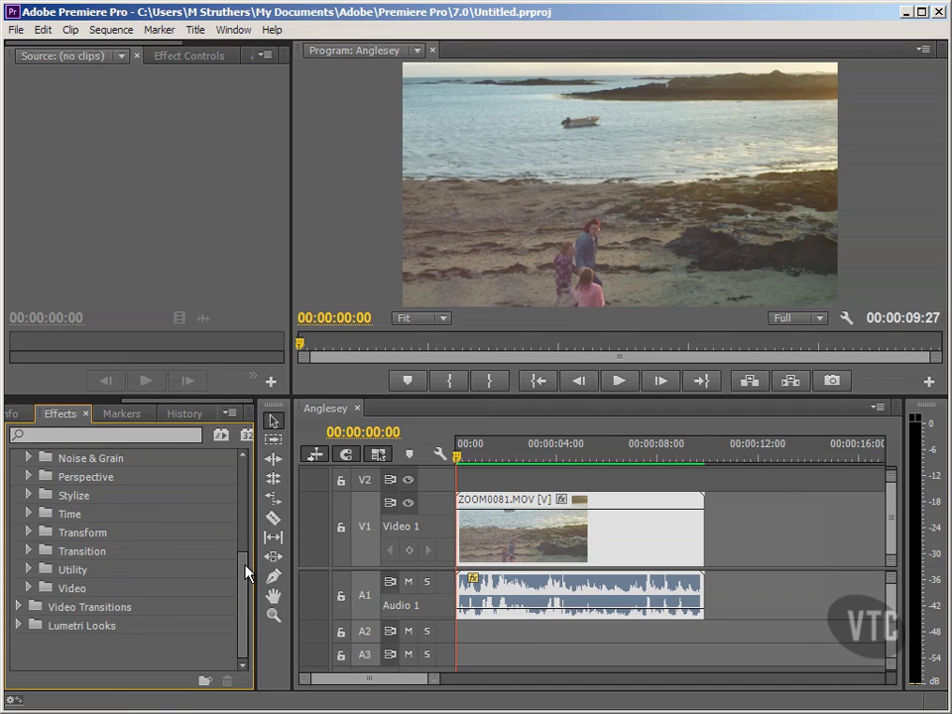
left_click_drag(247, 573, 241, 513)
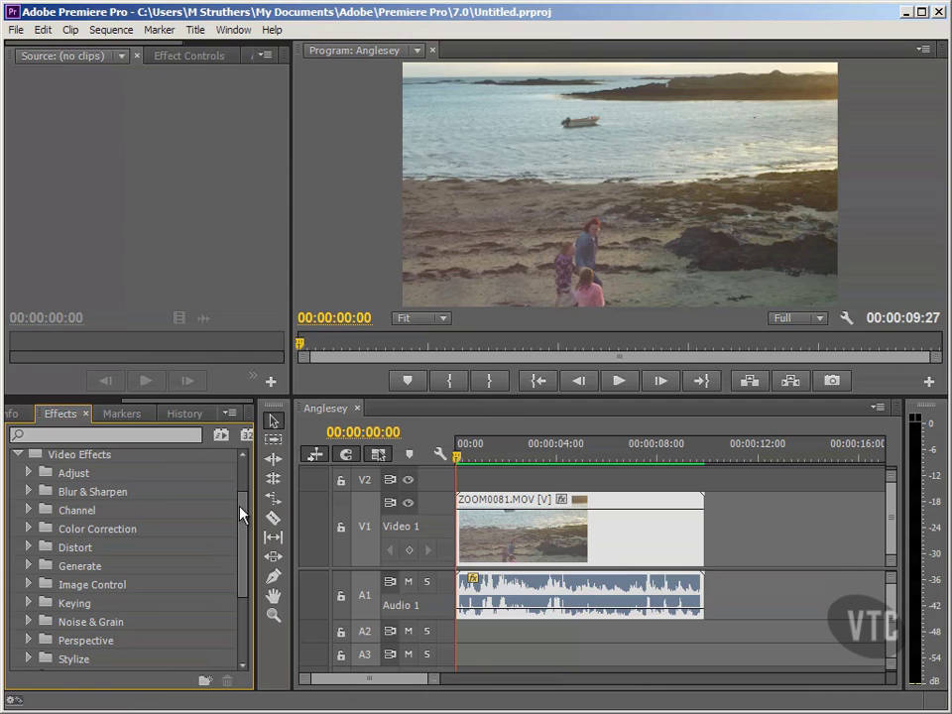
Expand the Adjust group, apply Auto Levels to the beach clip, undo it, and select Auto Color.
left_click(77, 482)
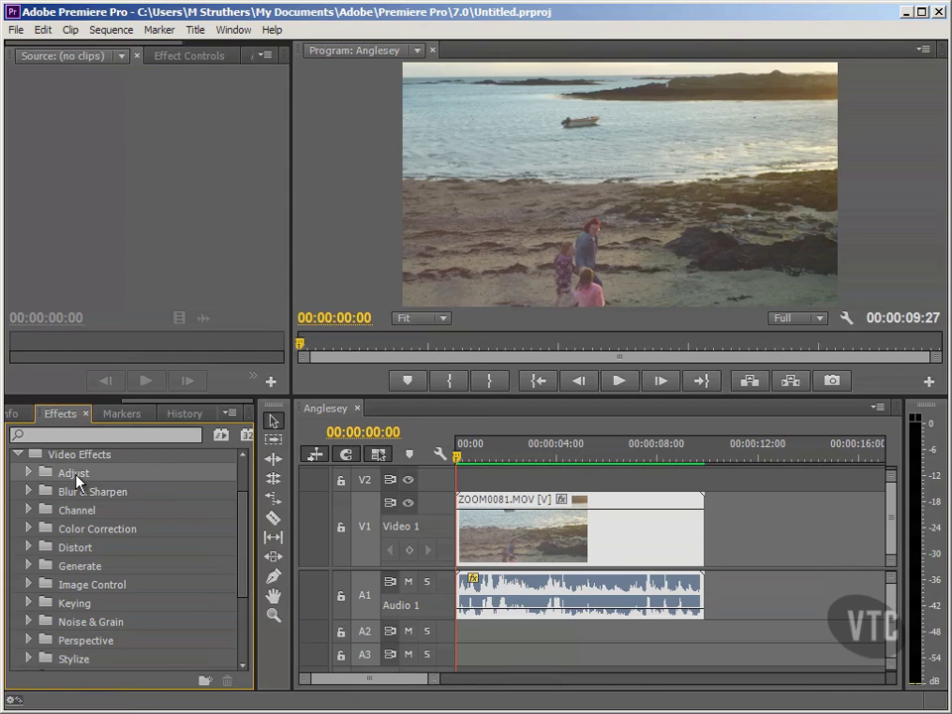
left_click(28, 474)
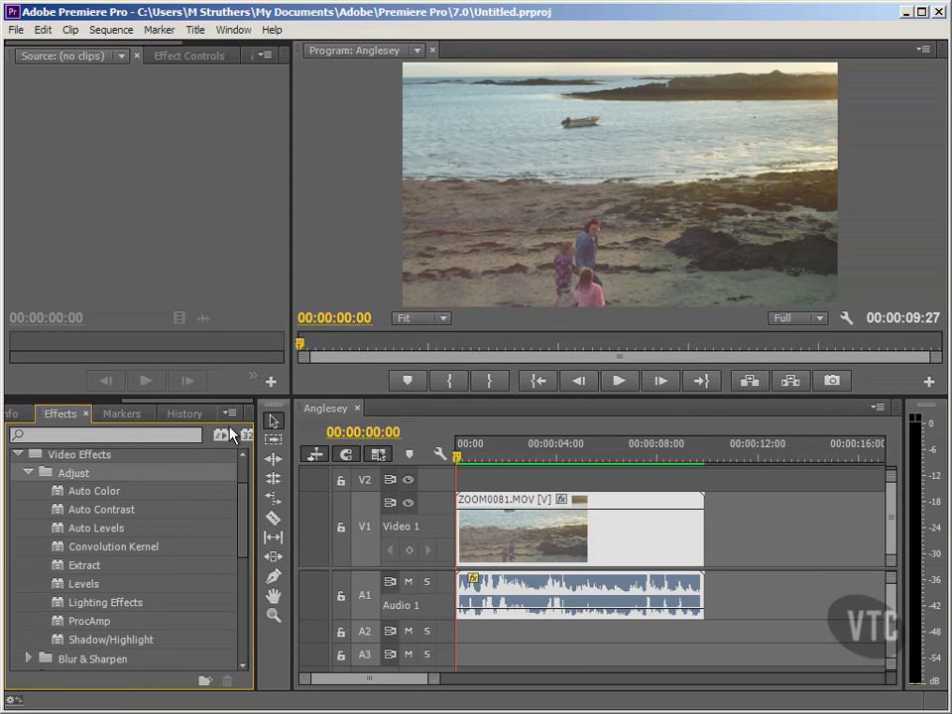
left_click_drag(115, 537, 538, 548)
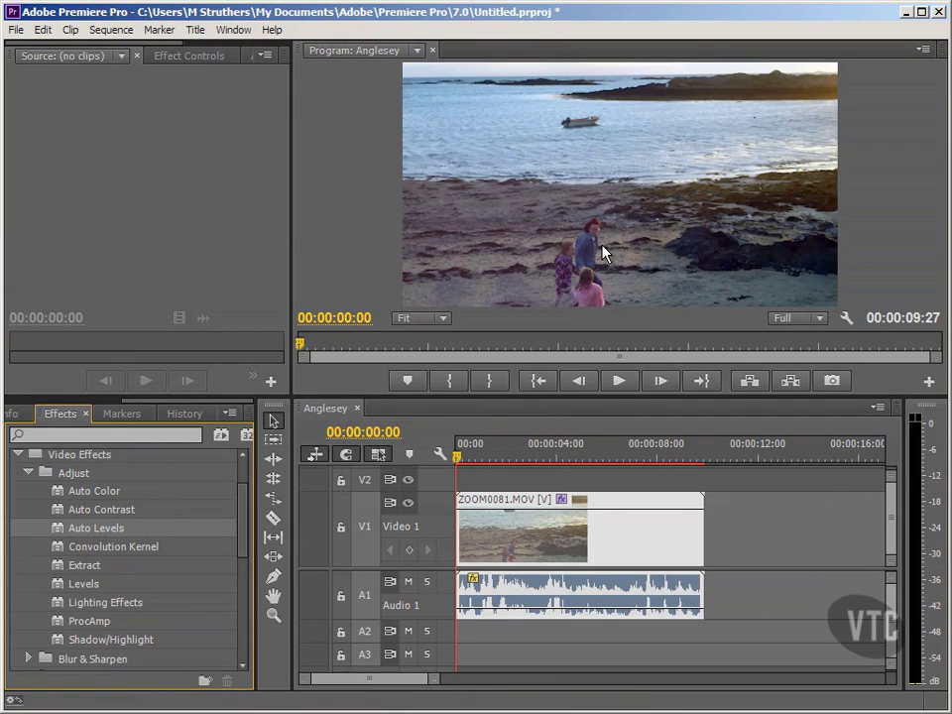
left_click(42, 29)
left_click(40, 47)
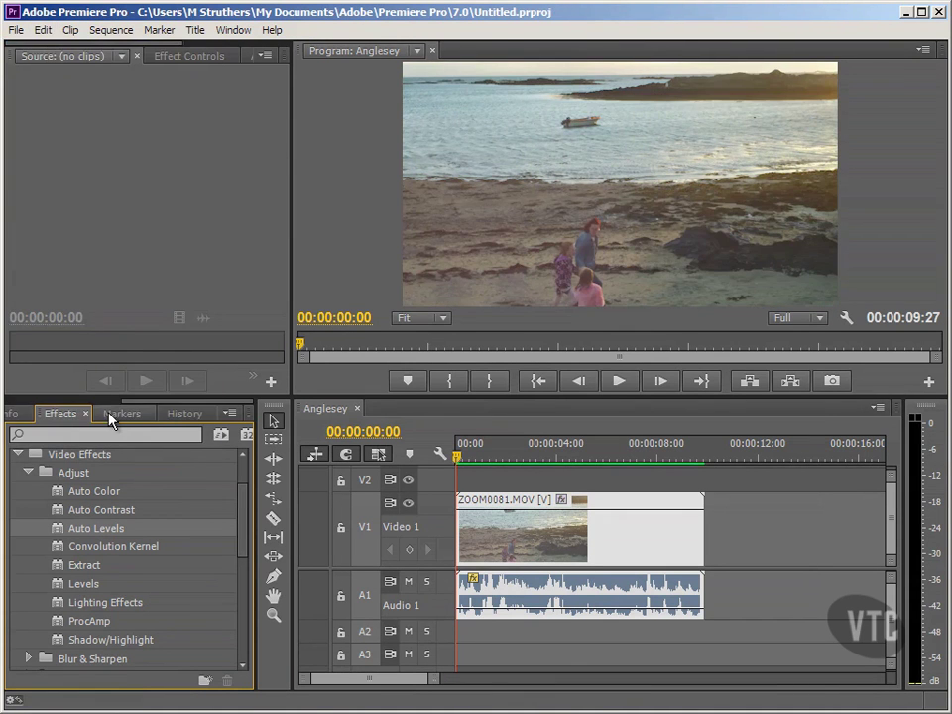
left_click(99, 493)
Apply Auto Color to ZOOM0081.MOV and view its settings in Effect Controls.
left_click_drag(85, 501, 563, 556)
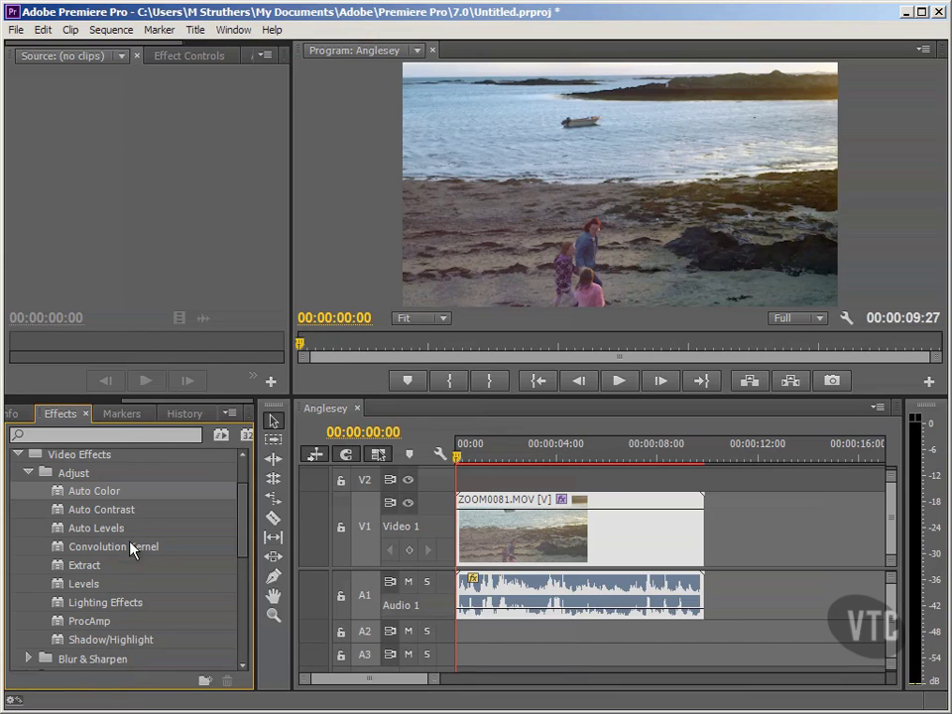
left_click(185, 66)
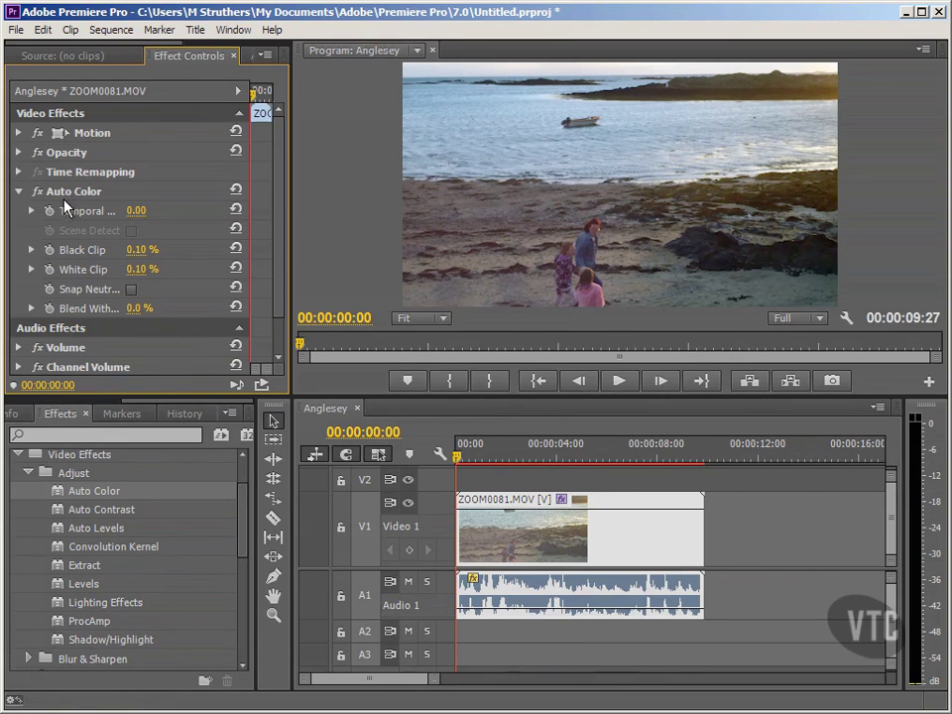
Collapse the Auto Color settings in Effect Controls.
left_click(18, 193)
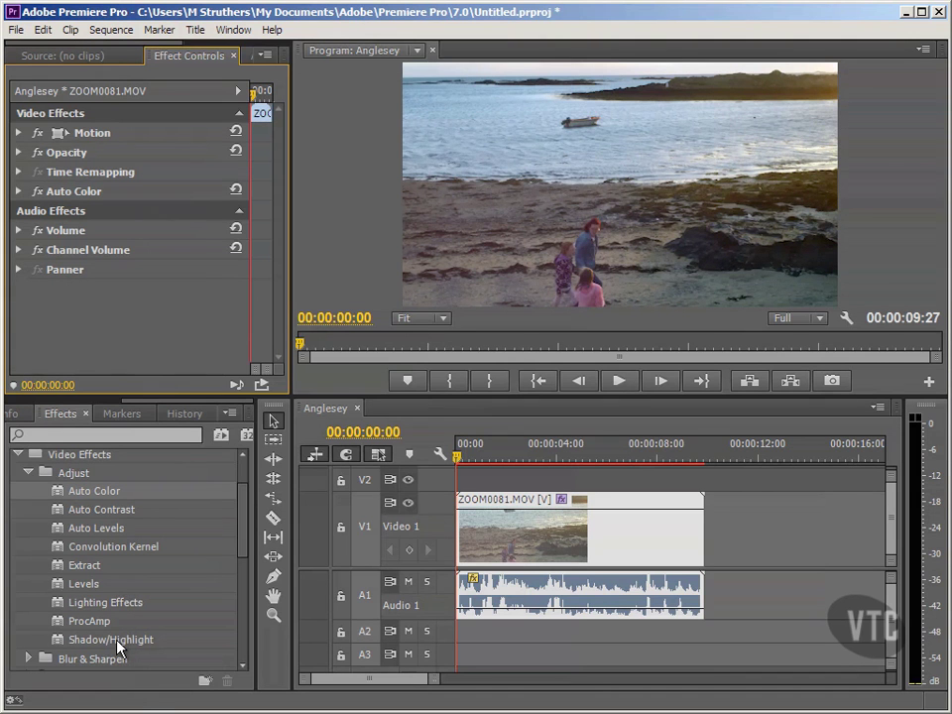
Apply Shadow/Highlight to the beach clip and inspect its and Auto Color's settings.
left_click_drag(117, 647, 533, 547)
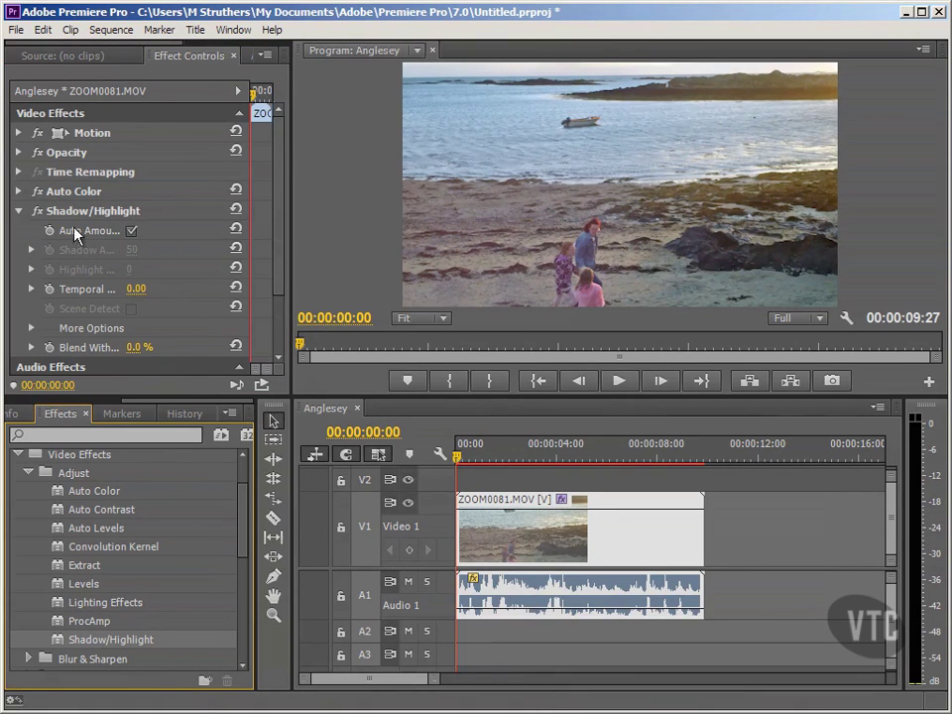
left_click(19, 211)
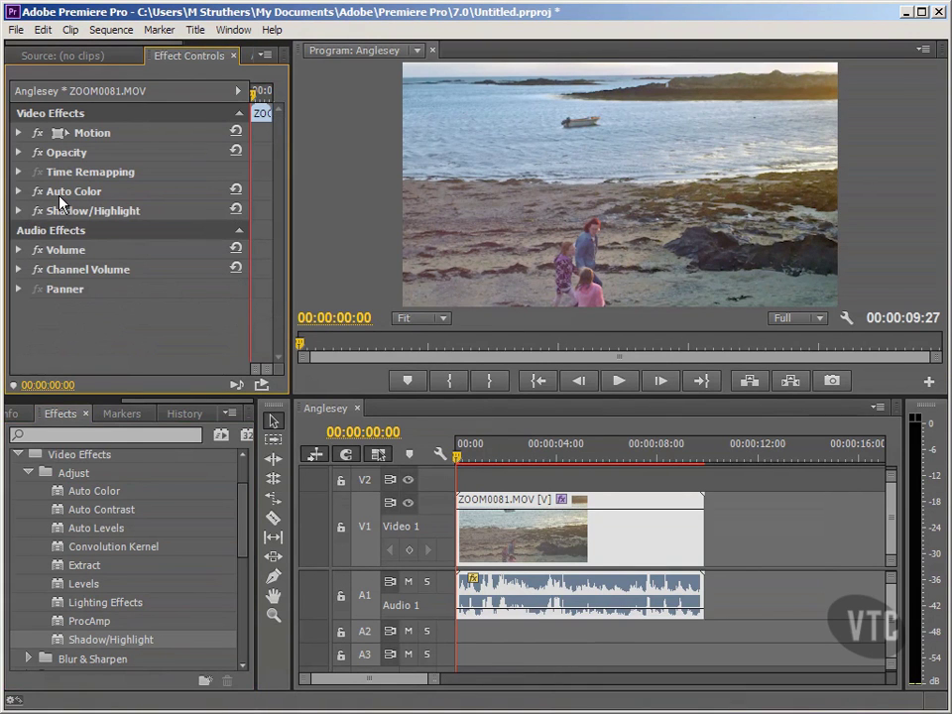
left_click(19, 192)
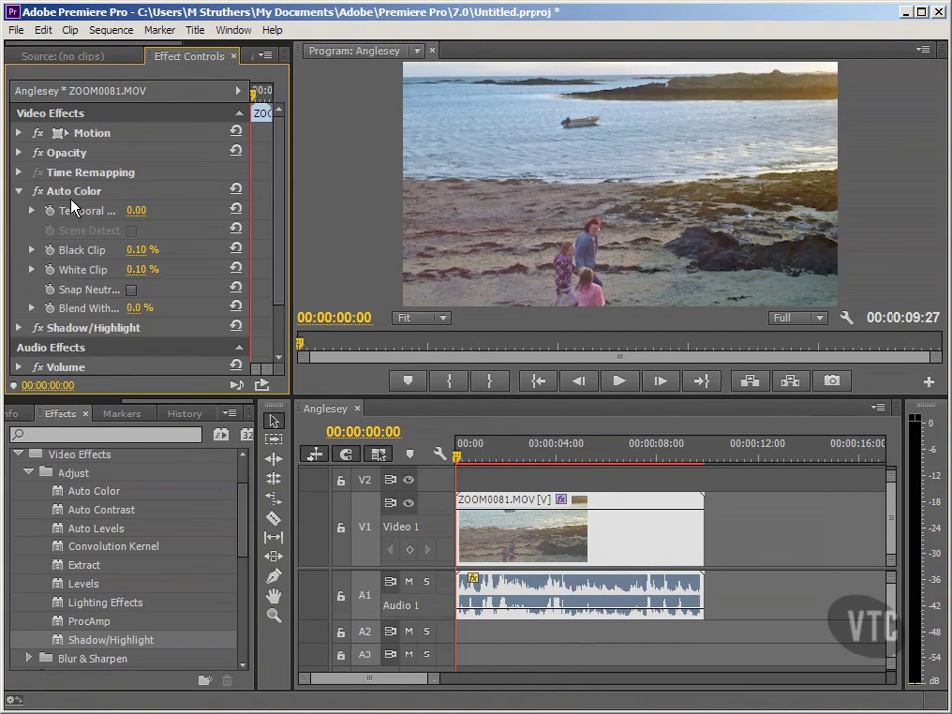
left_click(19, 191)
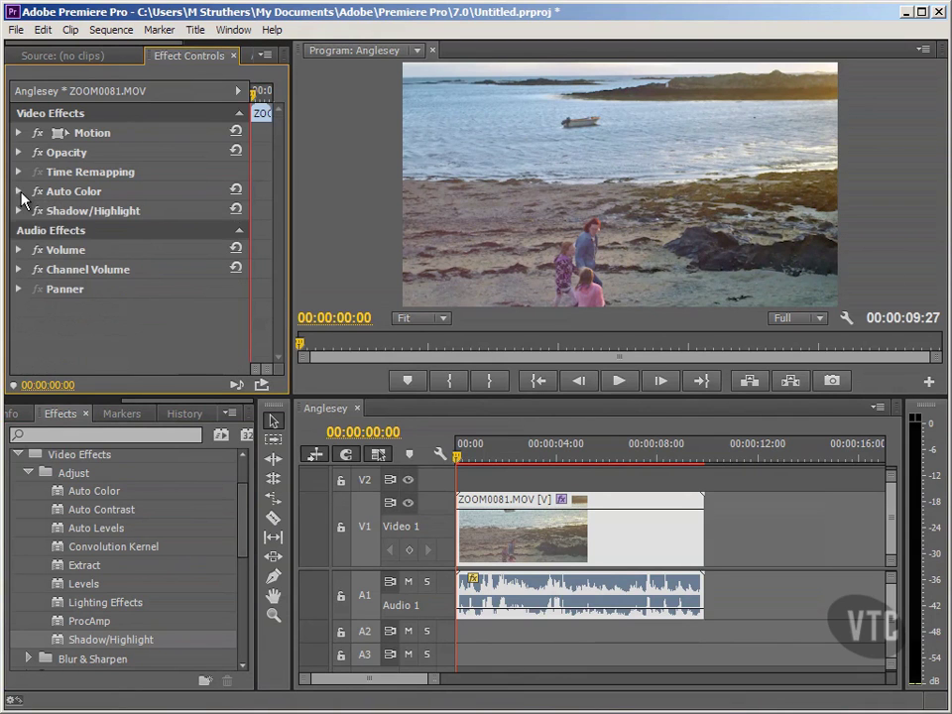
left_click(19, 212)
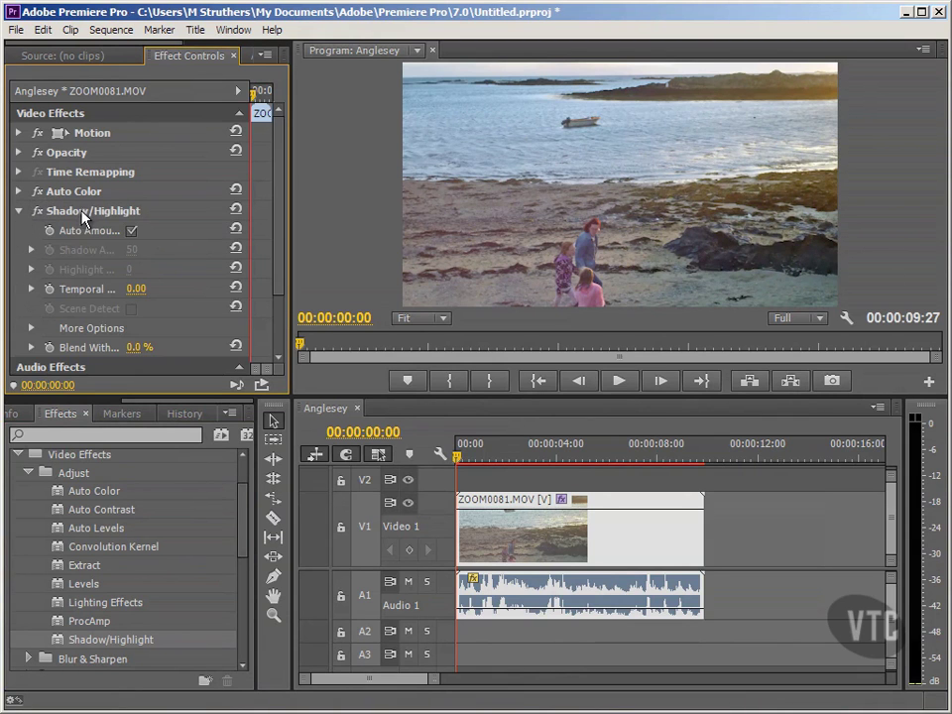
left_click(19, 212)
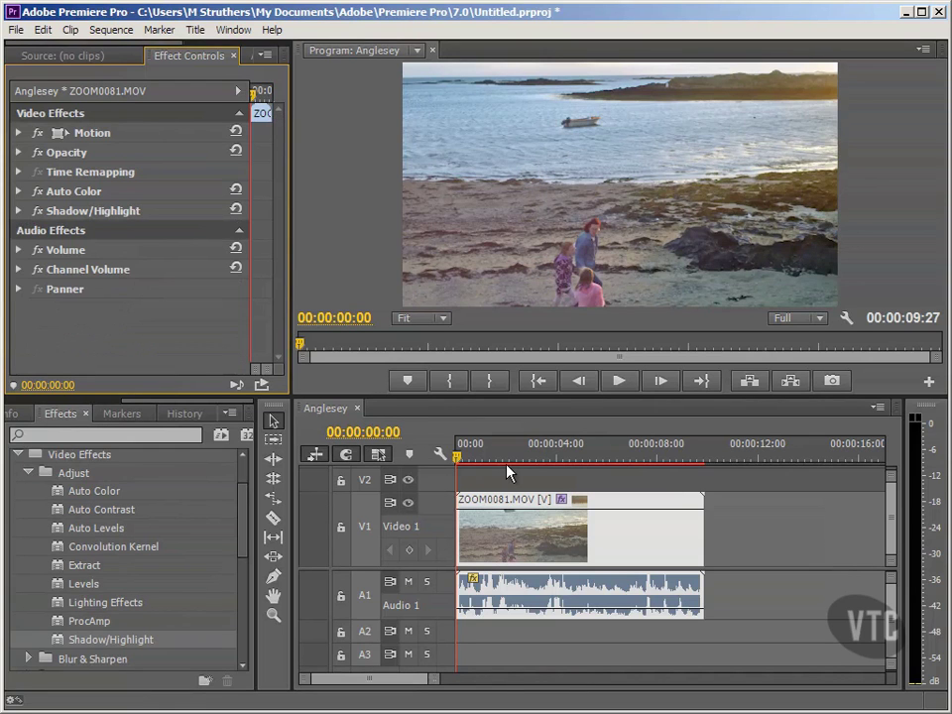
left_click(563, 501)
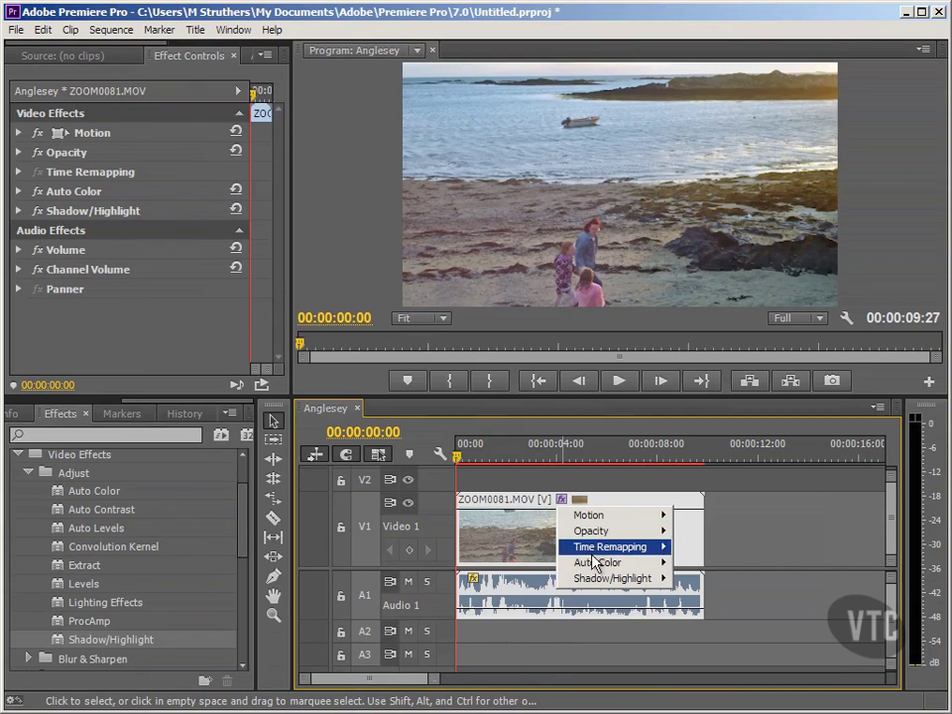
mouse_move(592, 565)
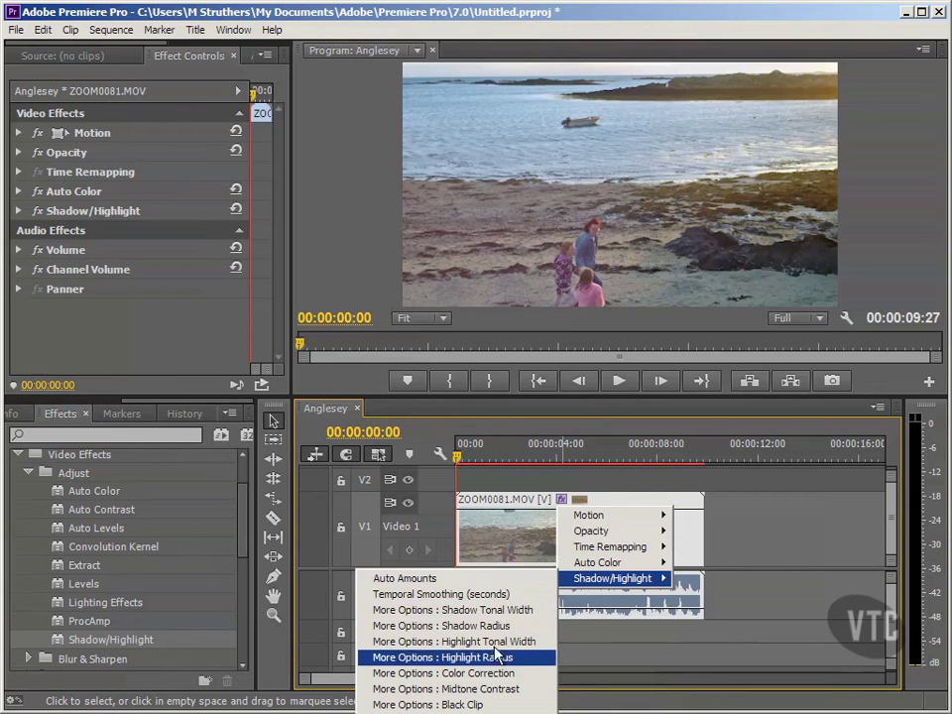
left_click(174, 330)
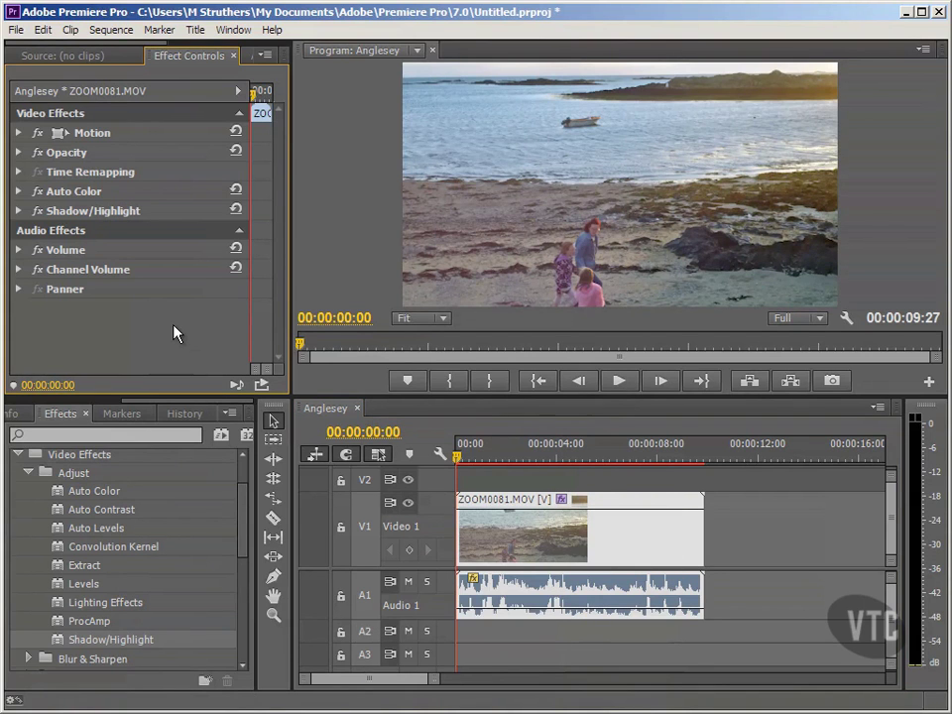
Undo twice to remove Shadow/Highlight and Auto Color, then open the Sequence menu.
left_click(42, 29)
left_click(40, 30)
left_click(45, 30)
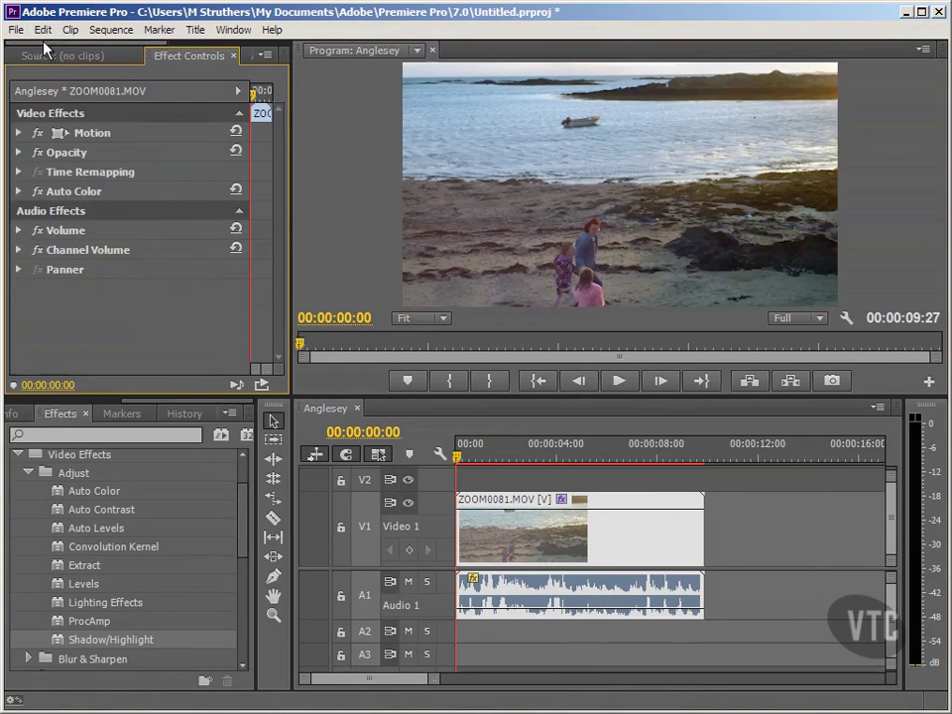
left_click(43, 49)
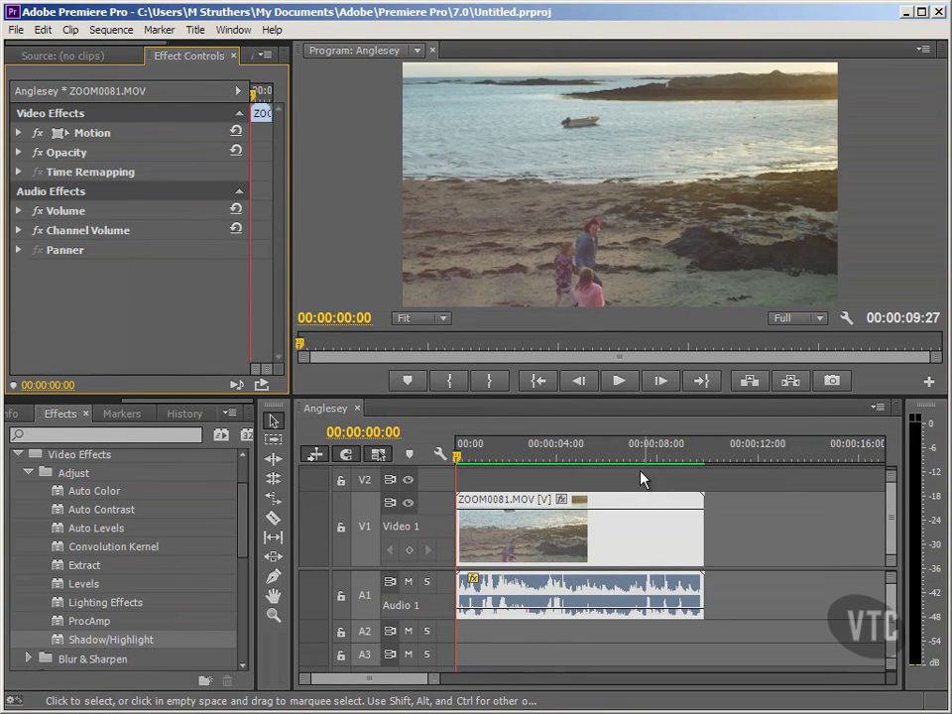
left_click(112, 30)
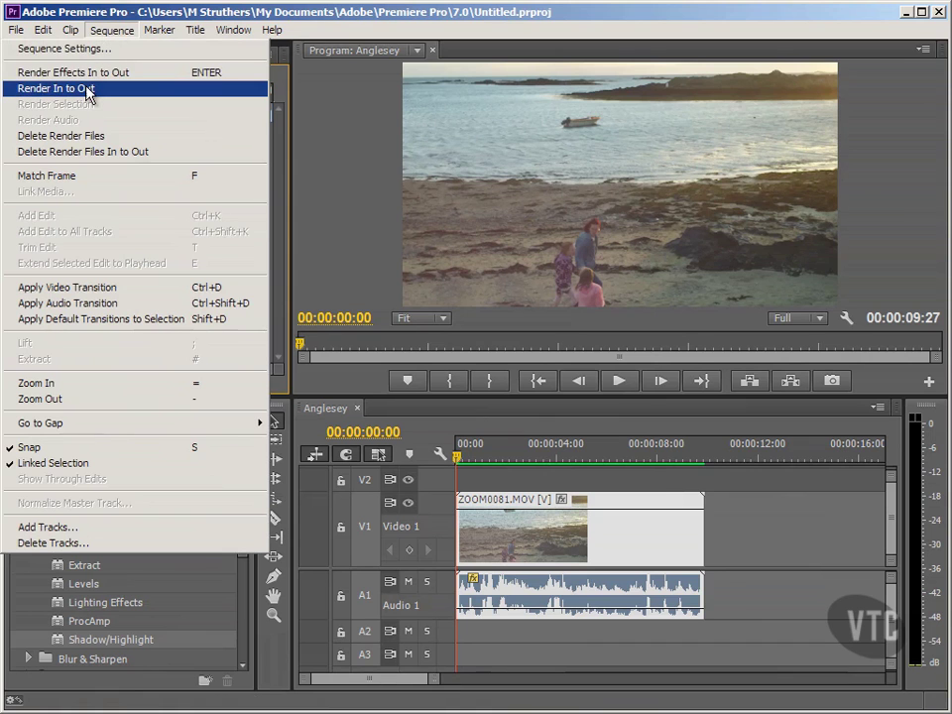